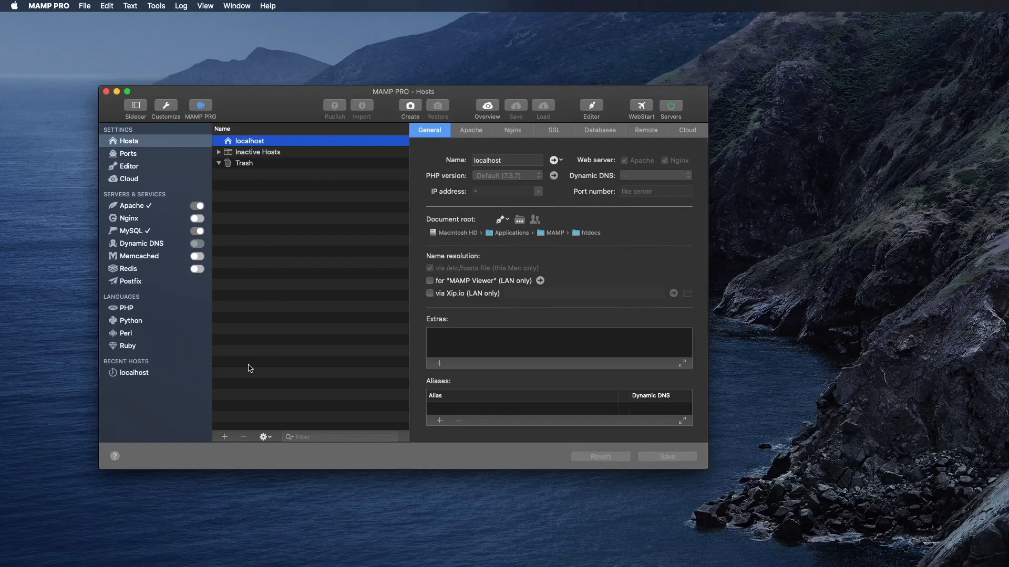
# Step: Create and save a new host named blog with the home directory's blog/public folder as its document root
pyautogui.click(225, 438)
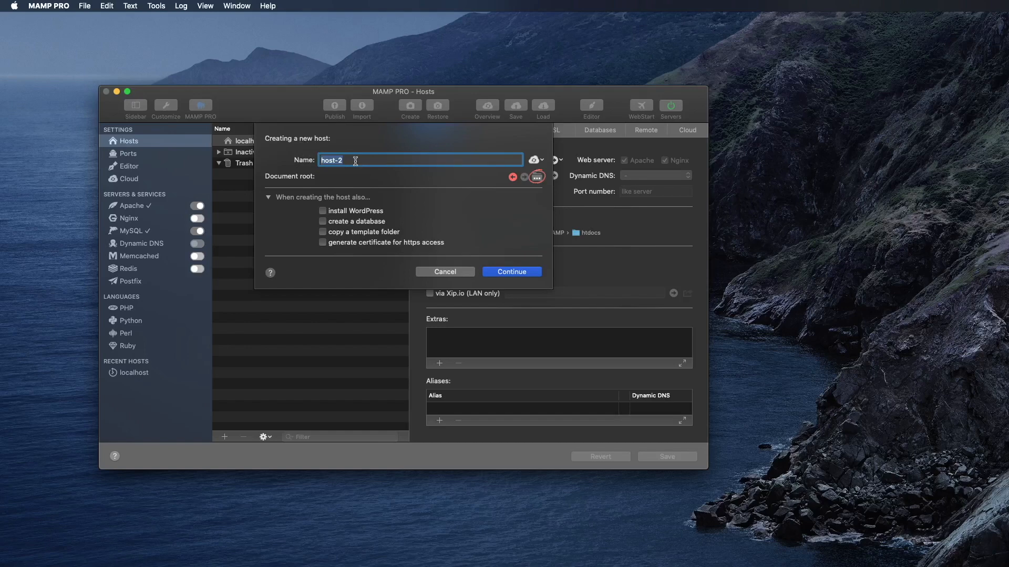
pyautogui.write('blog')
pyautogui.click(537, 177)
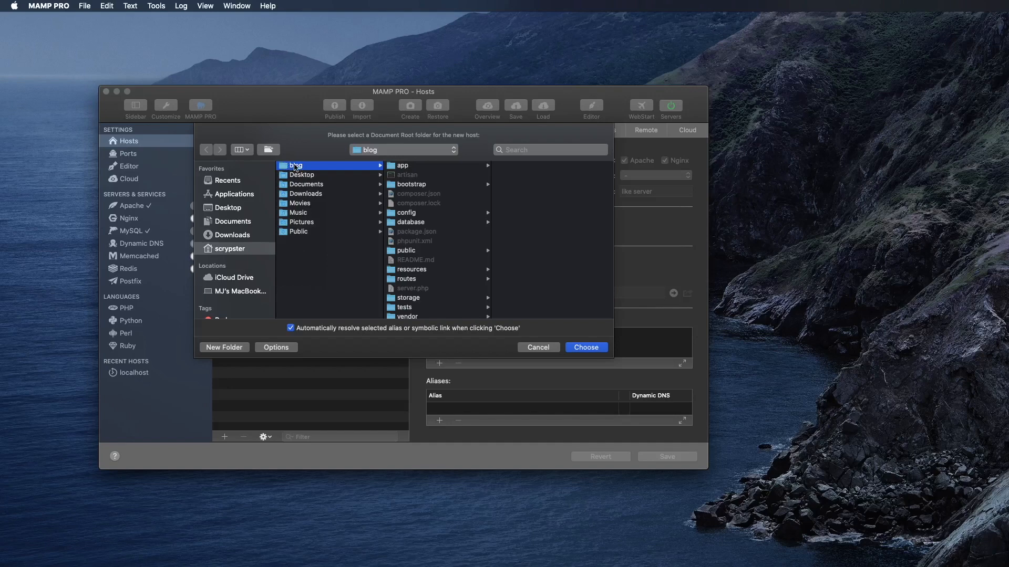
pyautogui.click(404, 250)
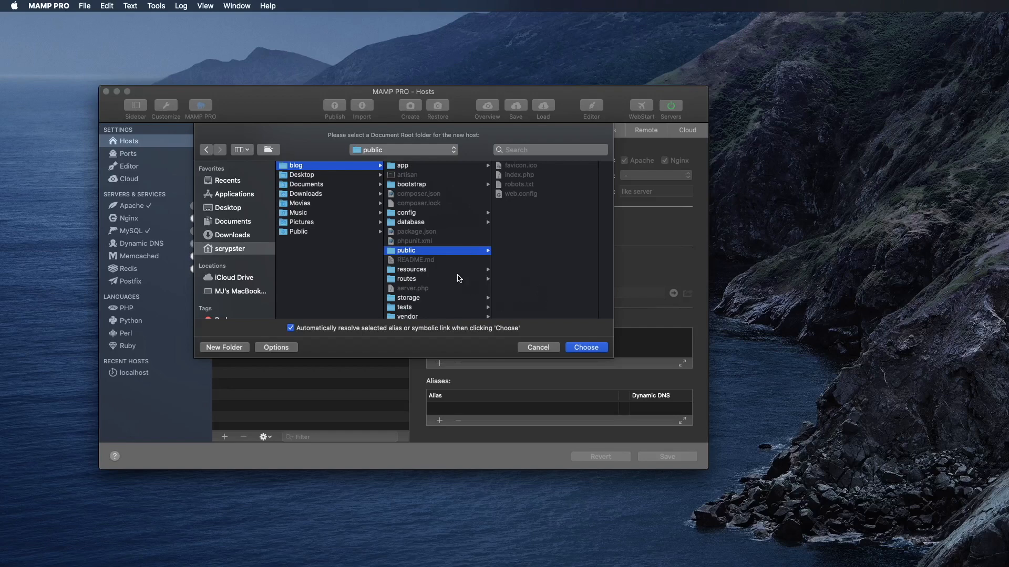
pyautogui.click(405, 252)
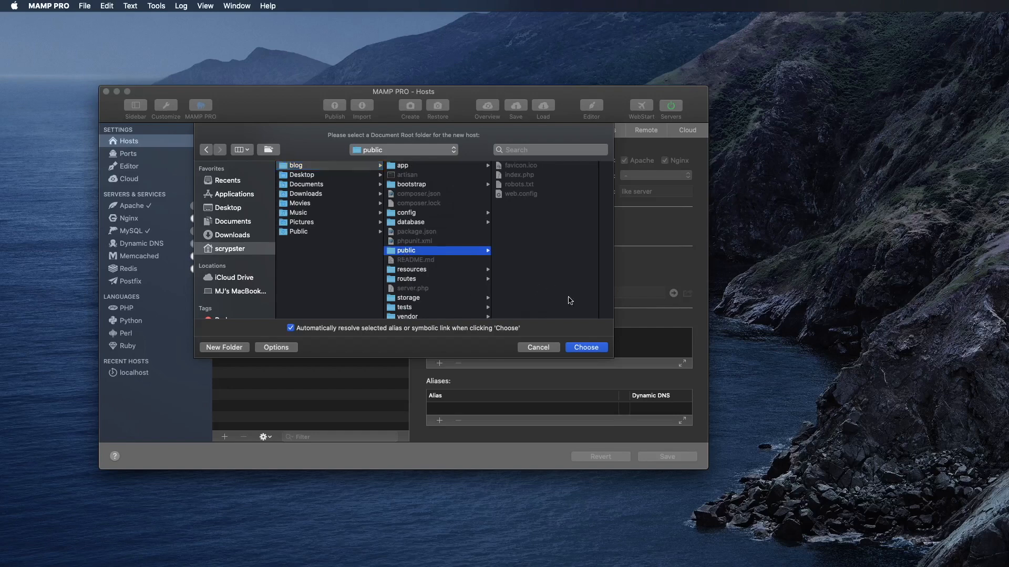
pyautogui.click(585, 348)
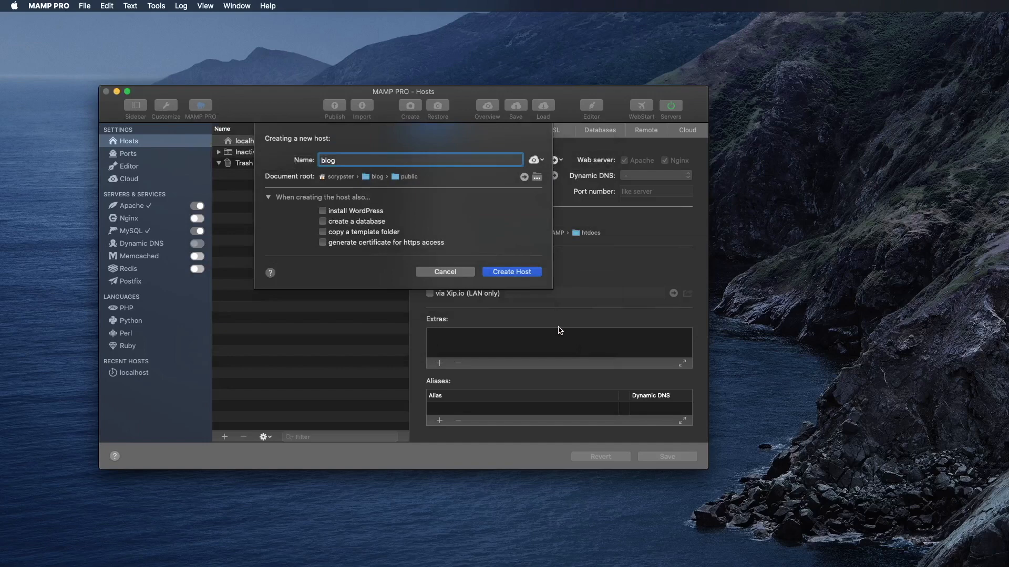
pyautogui.click(511, 274)
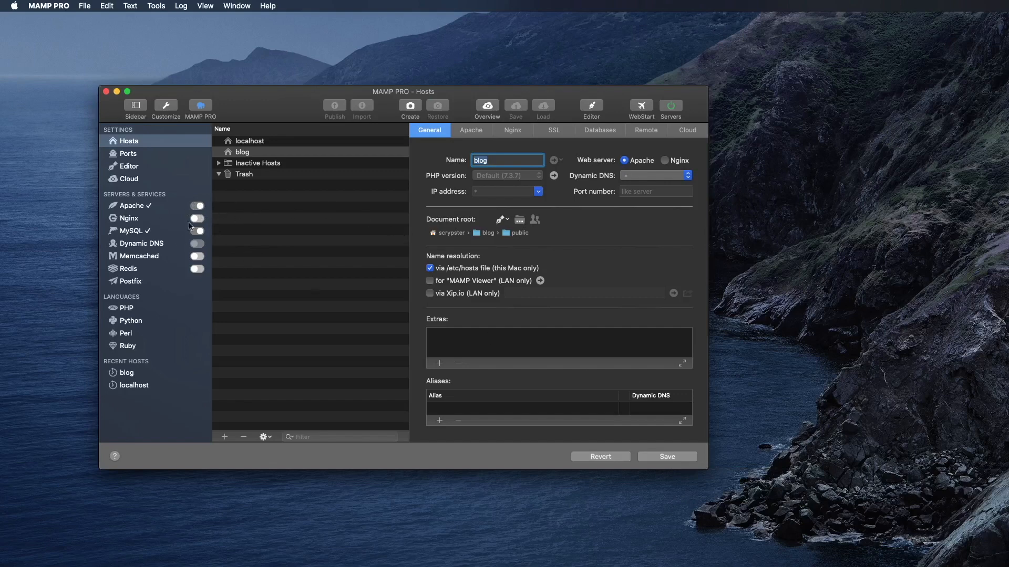
pyautogui.click(673, 459)
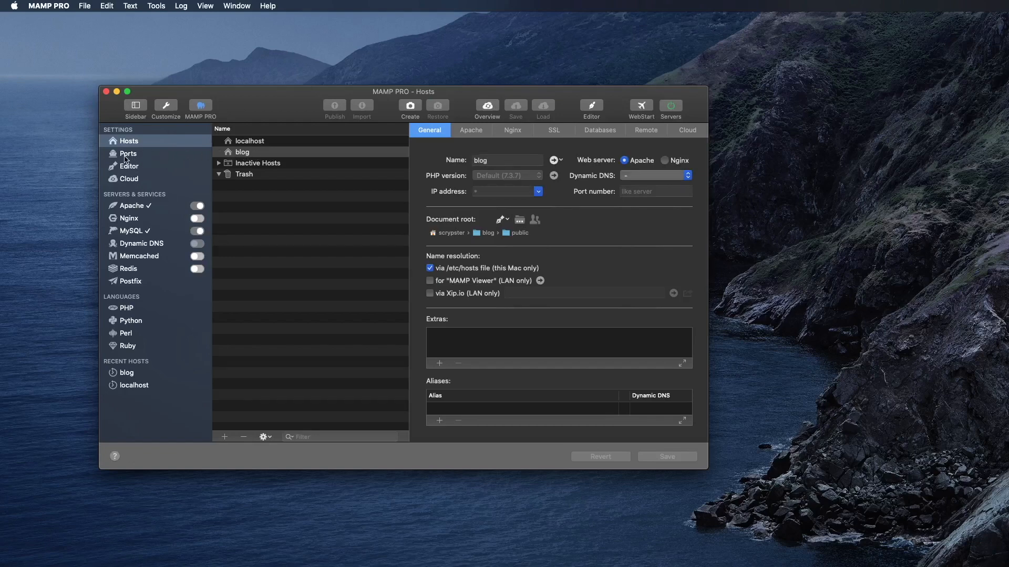
pyautogui.click(126, 158)
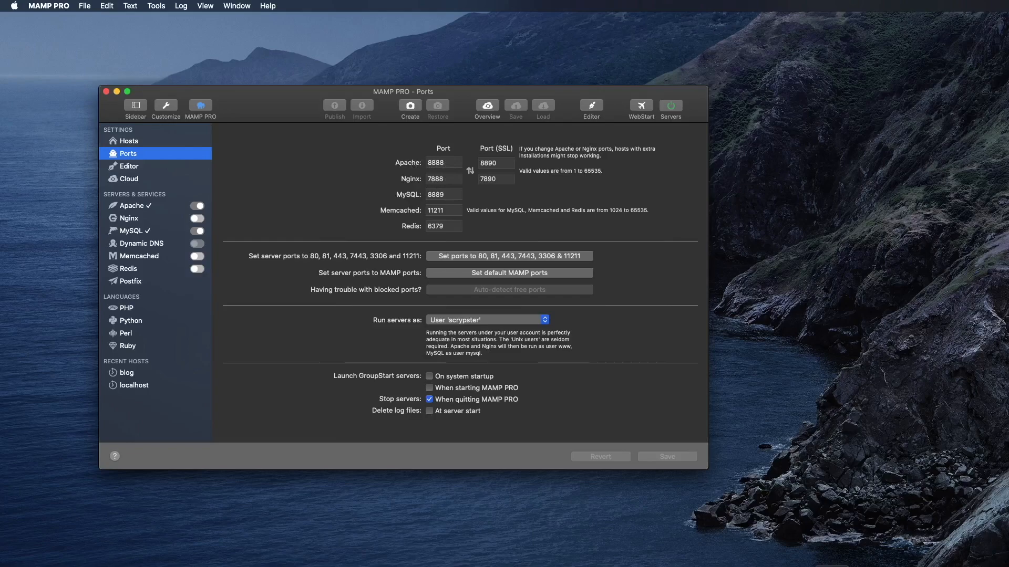
pyautogui.click(831, 566)
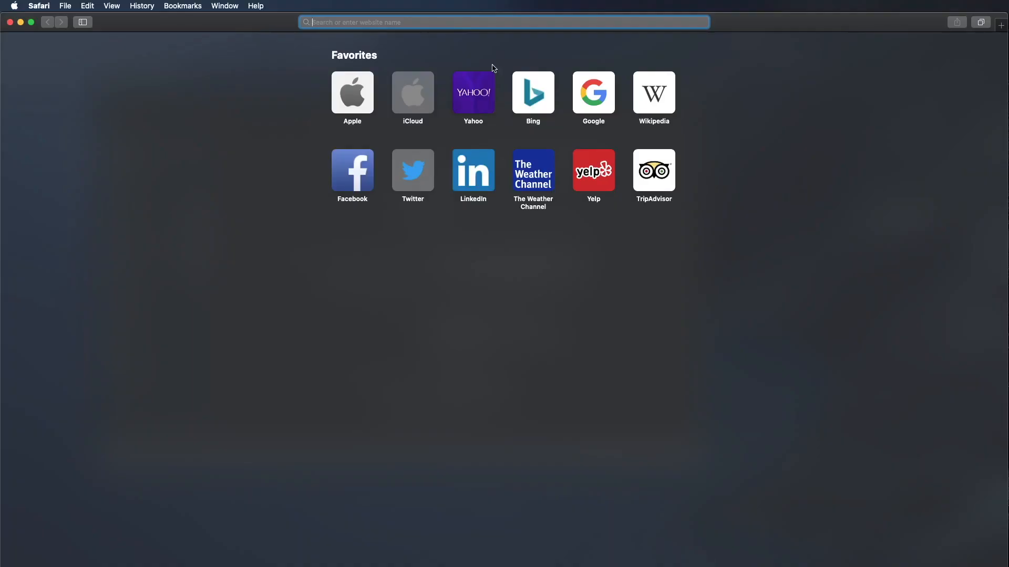
pyautogui.write('http://')
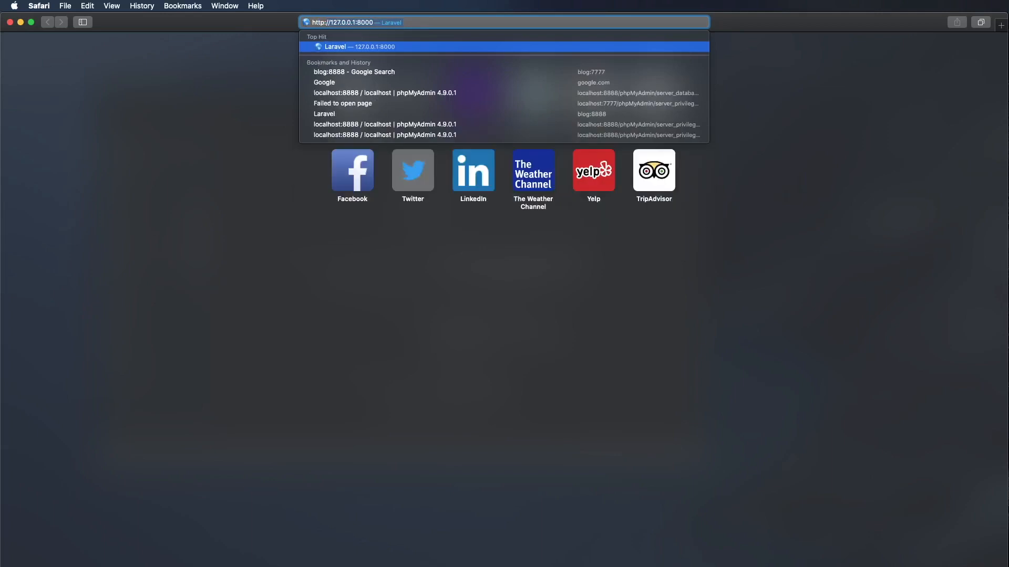
pyautogui.write('blog:8888')
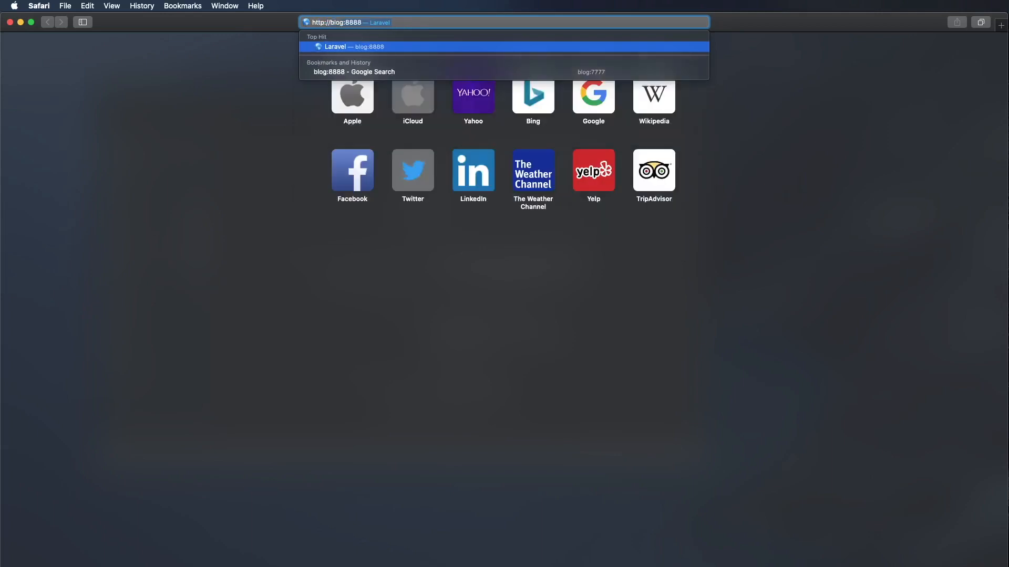
pyautogui.press('Return')
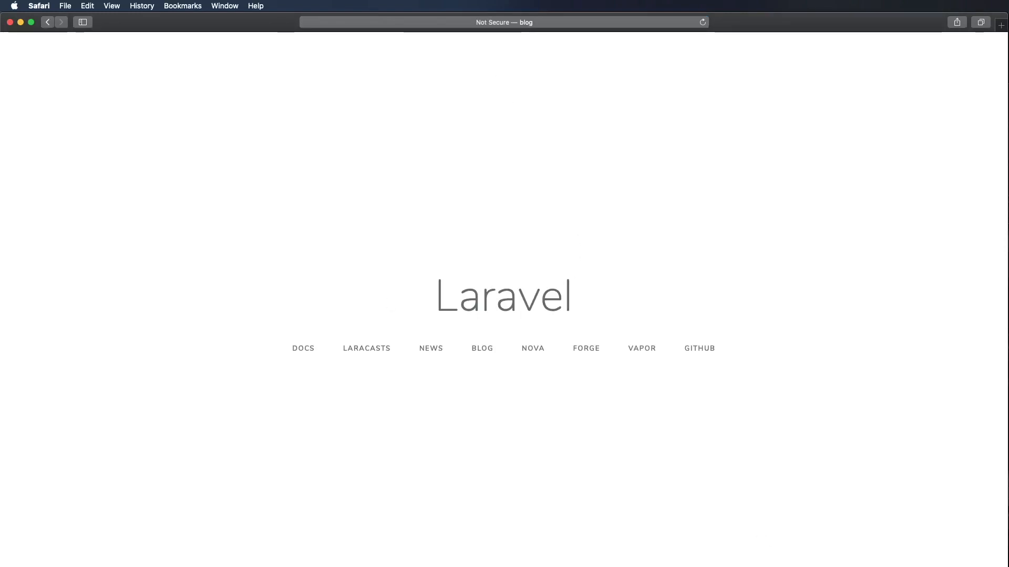
# Step: Switch back to MAMP PRO and launch phpMyAdmin for administering the MySQL server
pyautogui.click(831, 566)
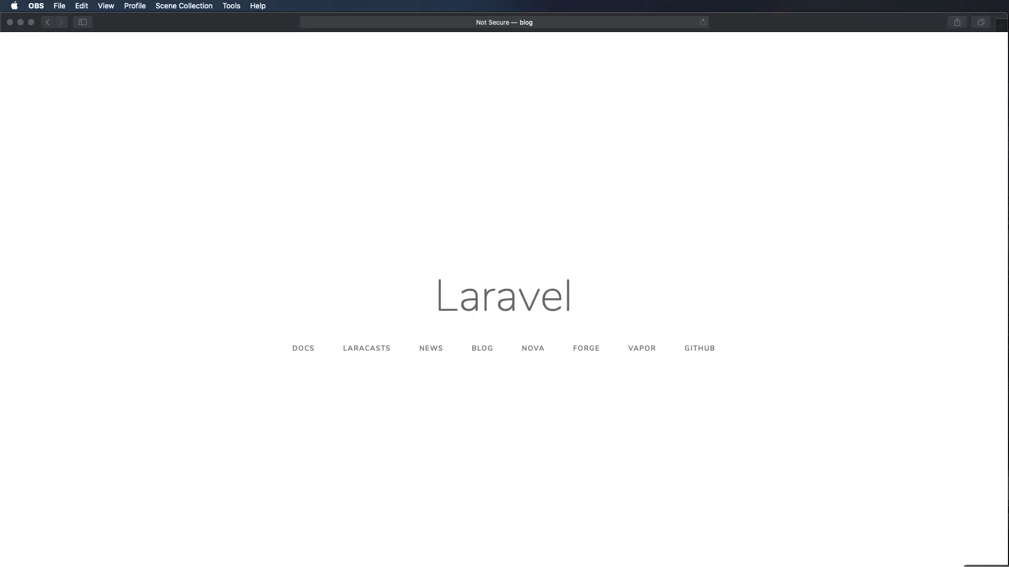
pyautogui.click(988, 566)
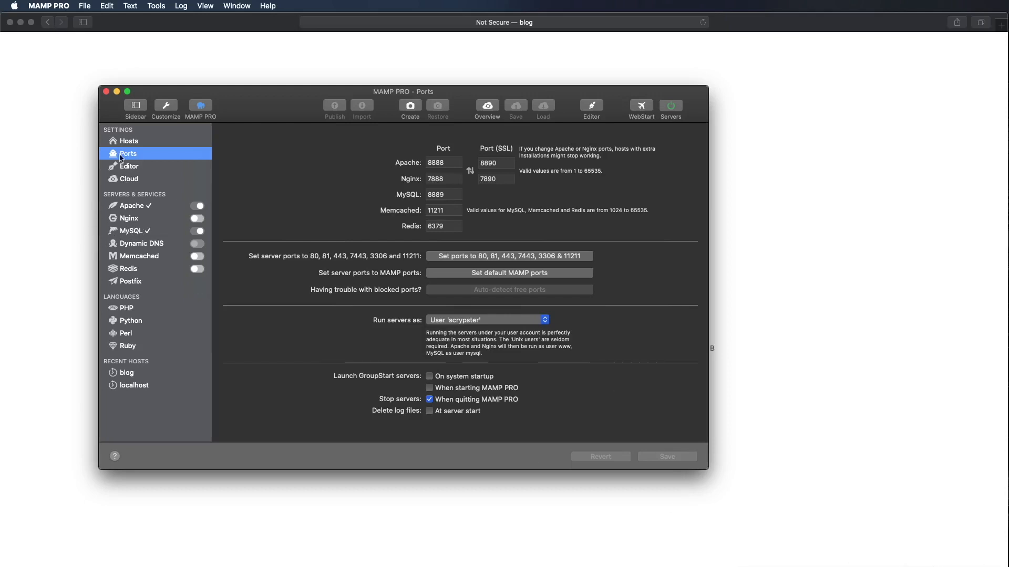
pyautogui.click(130, 233)
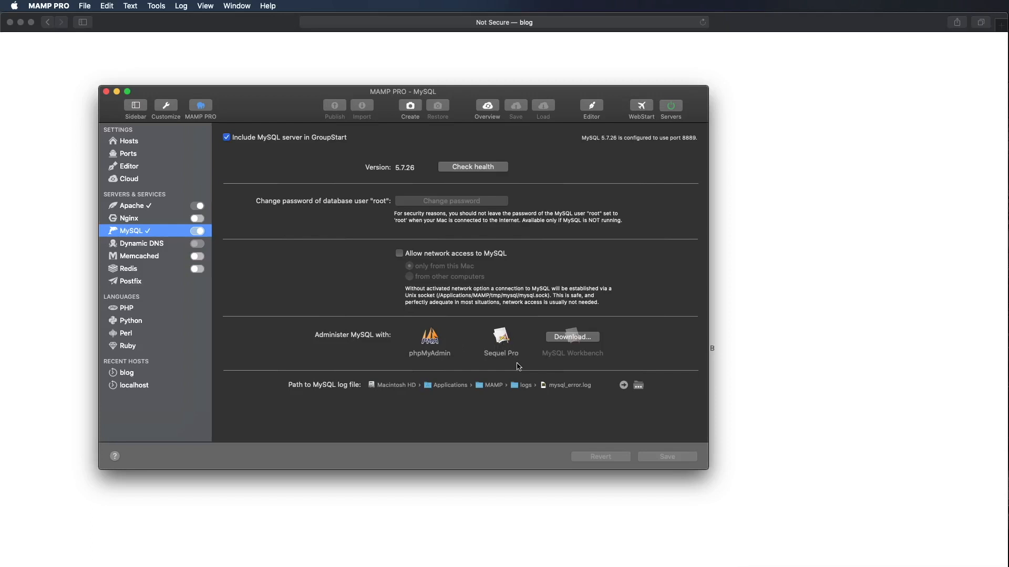
pyautogui.click(431, 338)
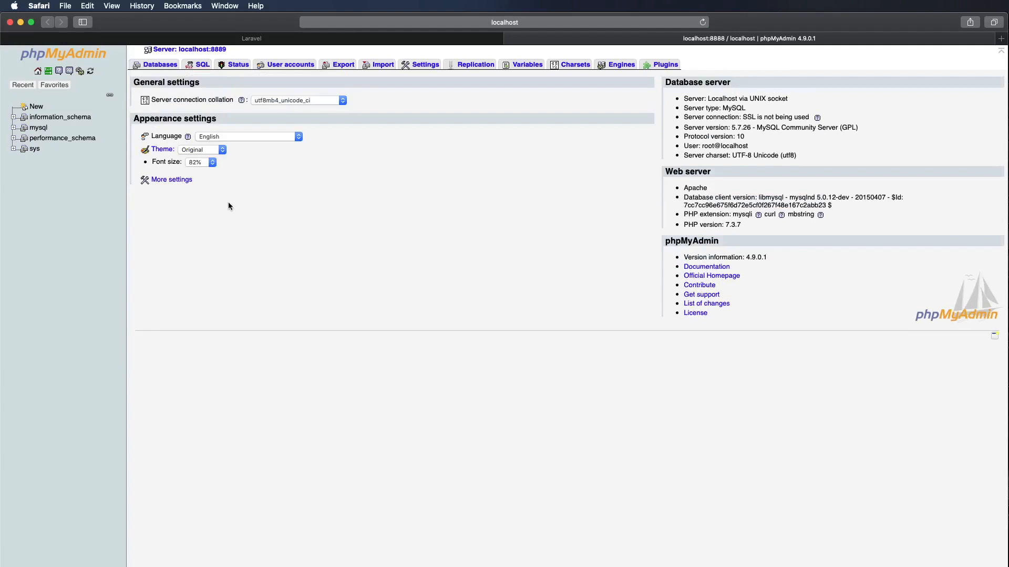
# Step: Create a new database named blog
pyautogui.click(158, 66)
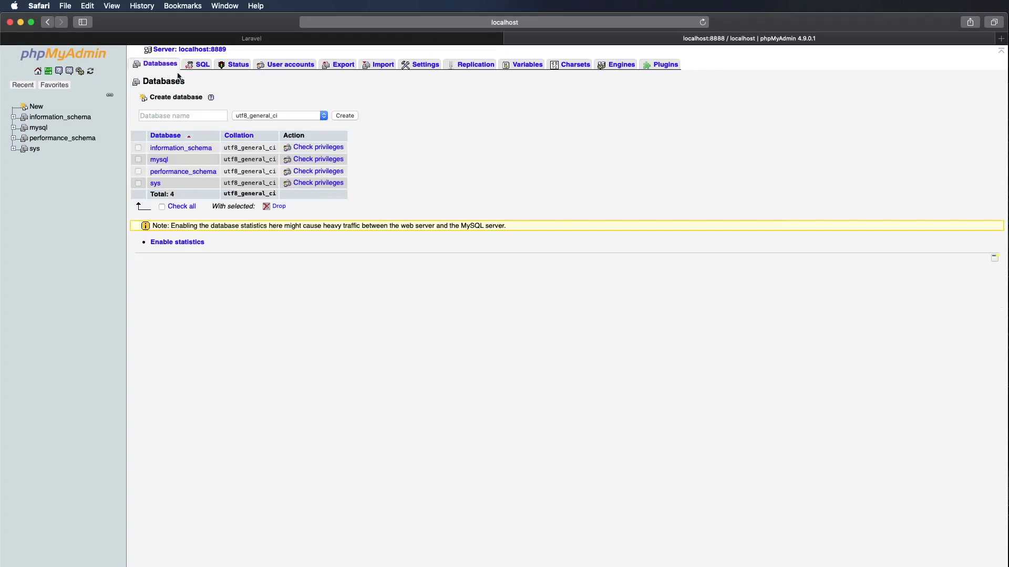
pyautogui.click(163, 114)
pyautogui.write('blog')
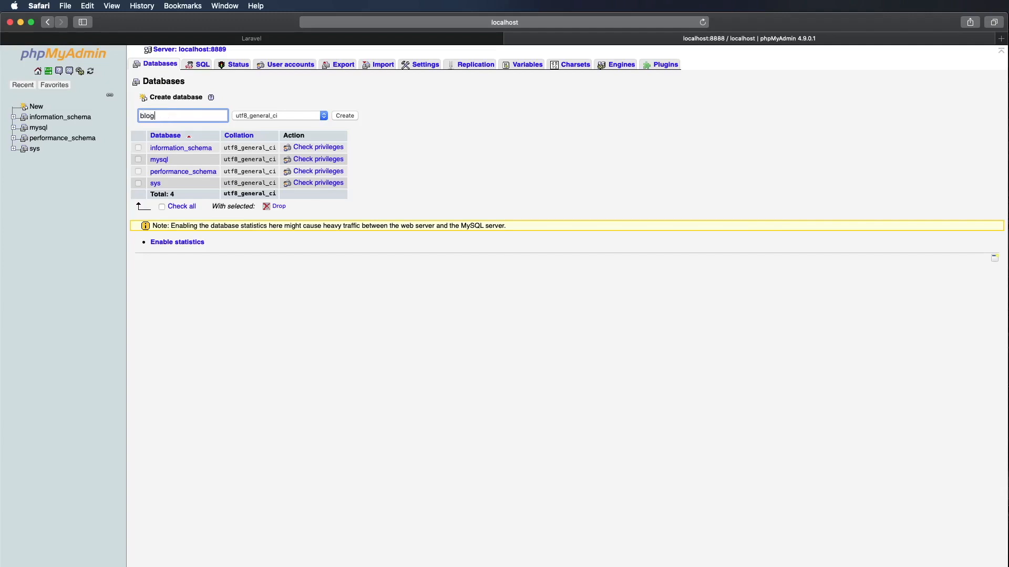
pyautogui.click(351, 117)
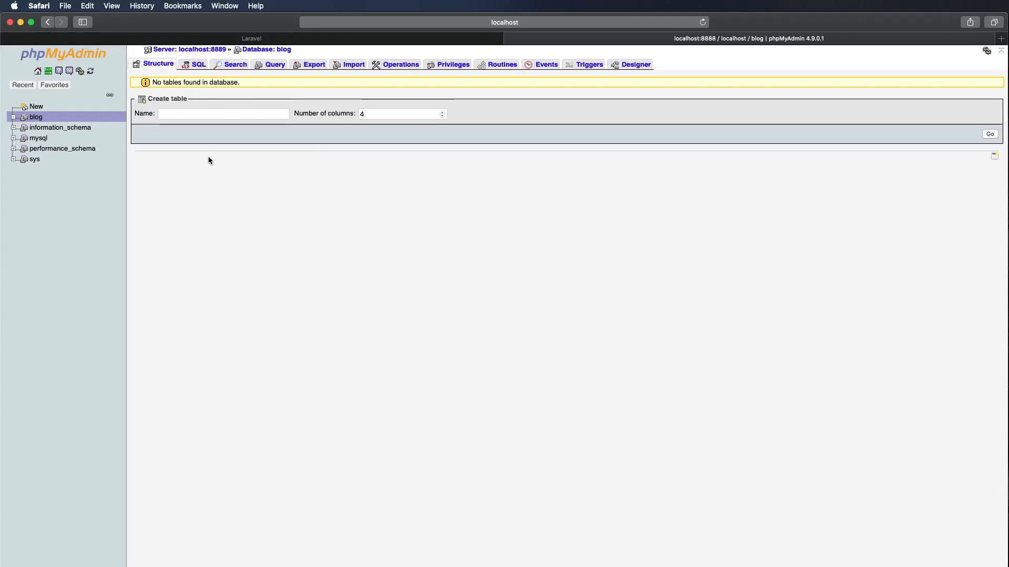
# Step: Start a new database user account with the user name scrypster and its host name set to Local
pyautogui.click(38, 71)
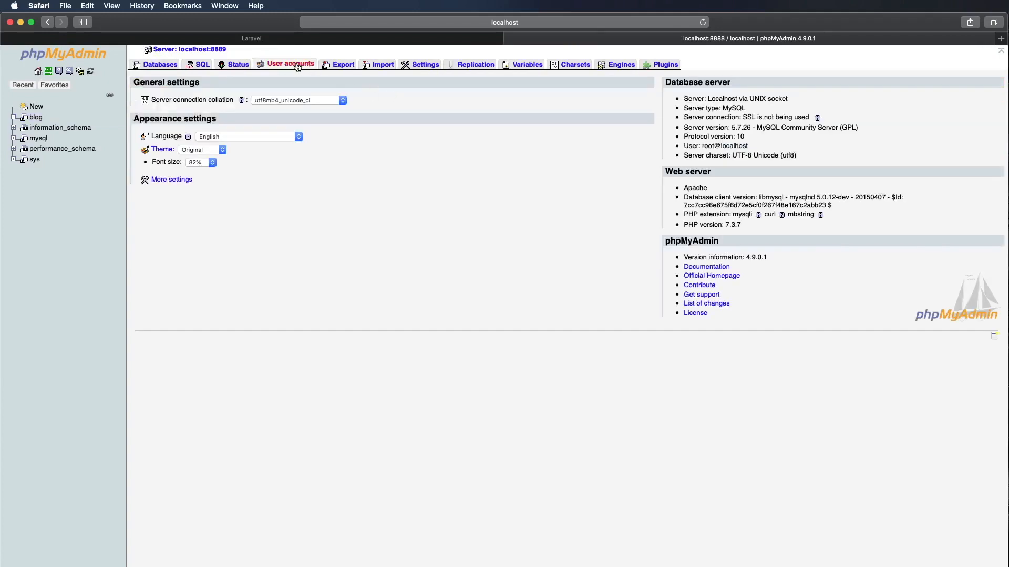
pyautogui.click(297, 67)
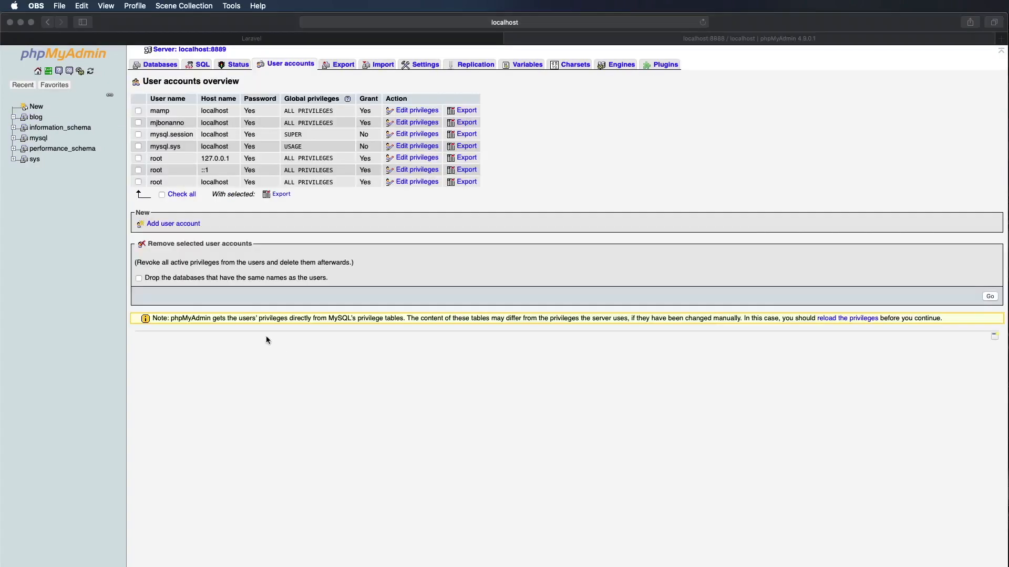
pyautogui.click(181, 226)
pyautogui.click(182, 226)
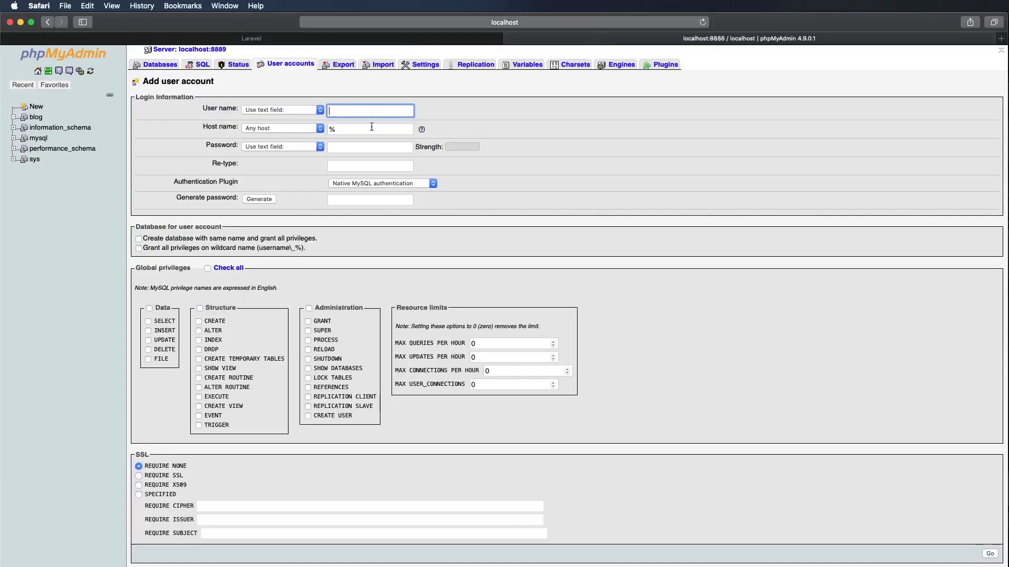
pyautogui.write('scrypster')
pyautogui.press('Tab')
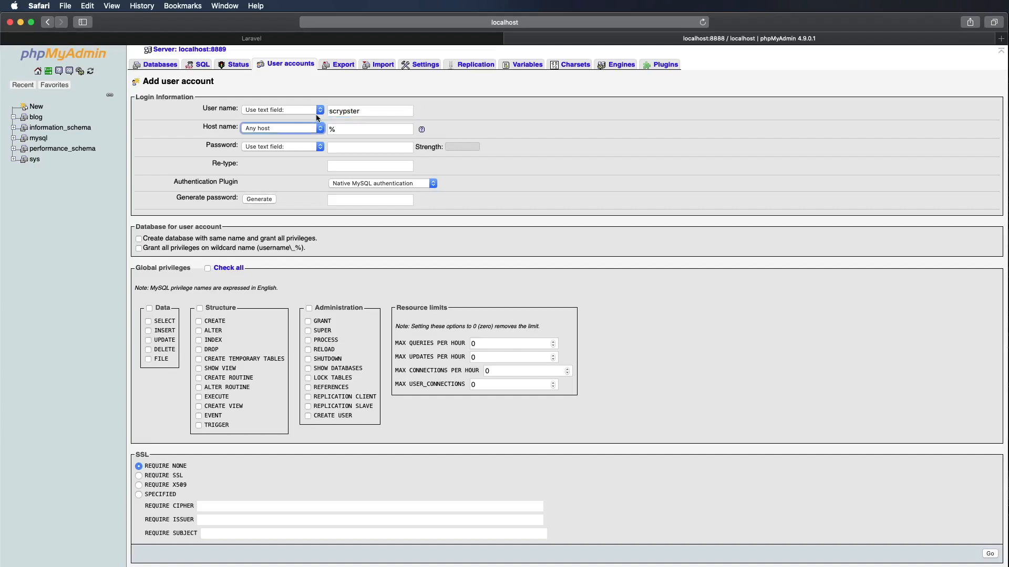
pyautogui.click(304, 131)
pyautogui.click(277, 138)
# Step: Enter the new account's password and repeat it in the re-type field
pyautogui.click(355, 148)
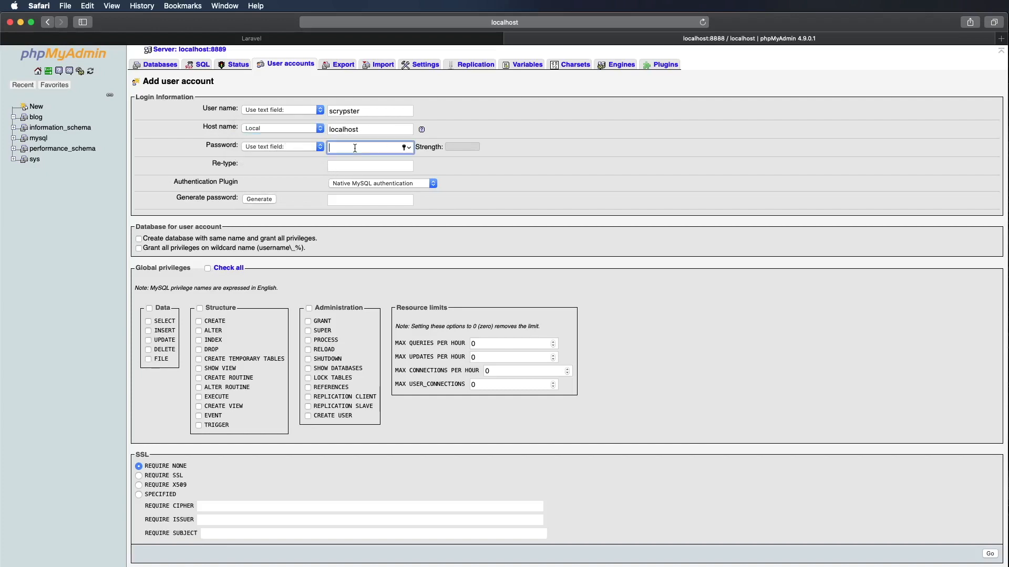
pyautogui.write('password')
pyautogui.press('Tab')
pyautogui.write('password')
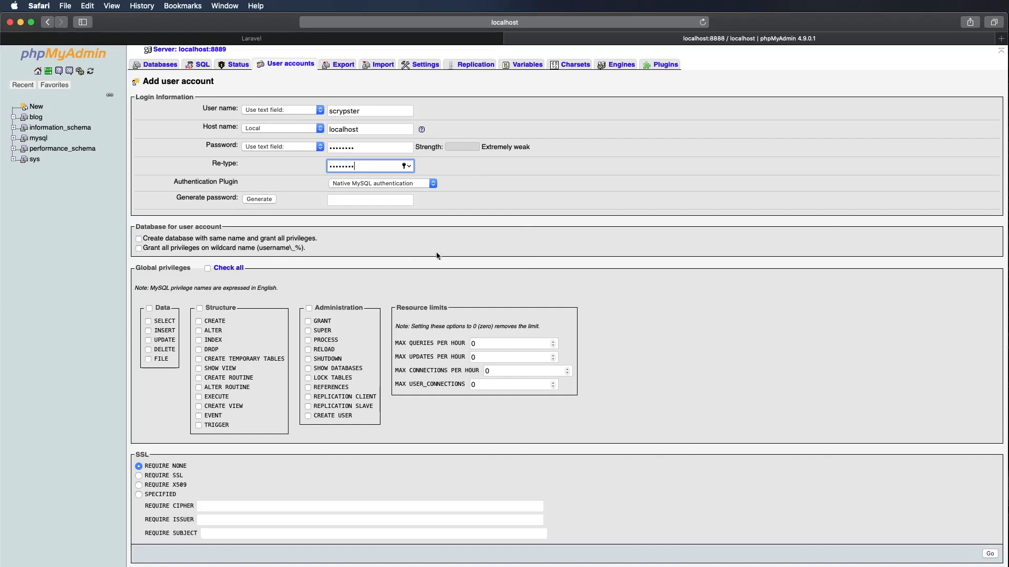
# Step: Grant the new user all global privileges and create the account
pyautogui.click(208, 271)
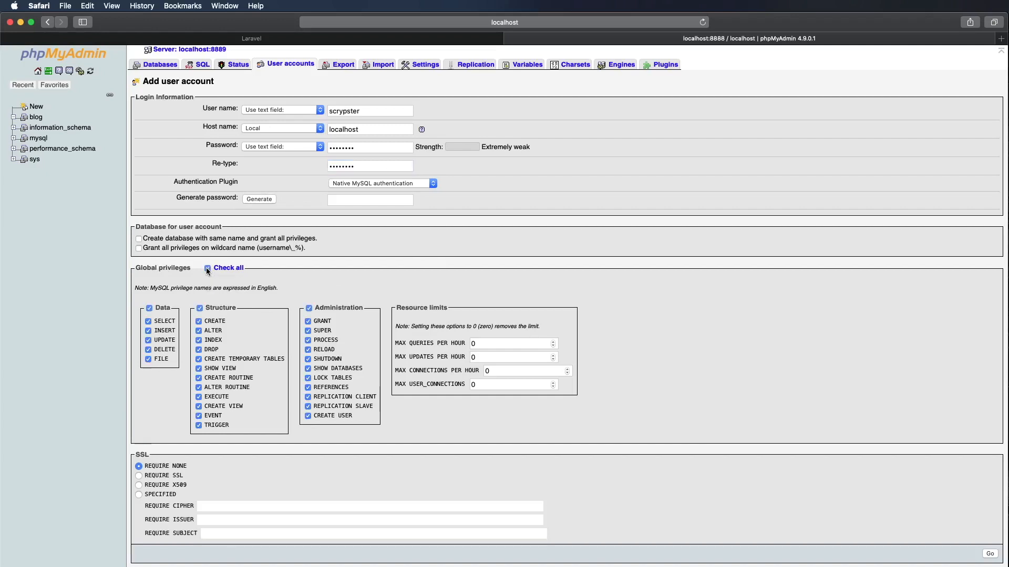
pyautogui.scroll(-1, 509, 296)
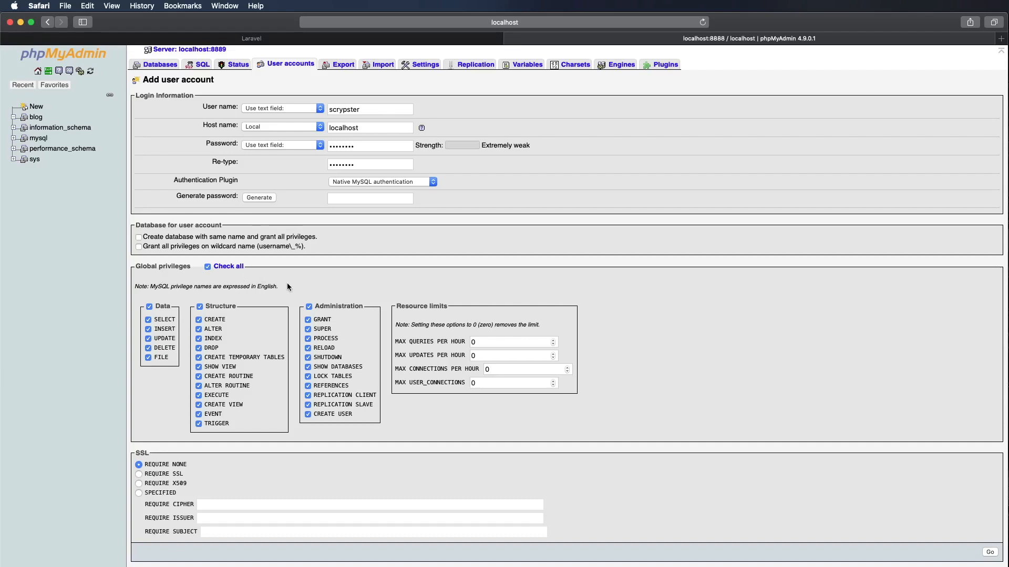
pyautogui.click(988, 552)
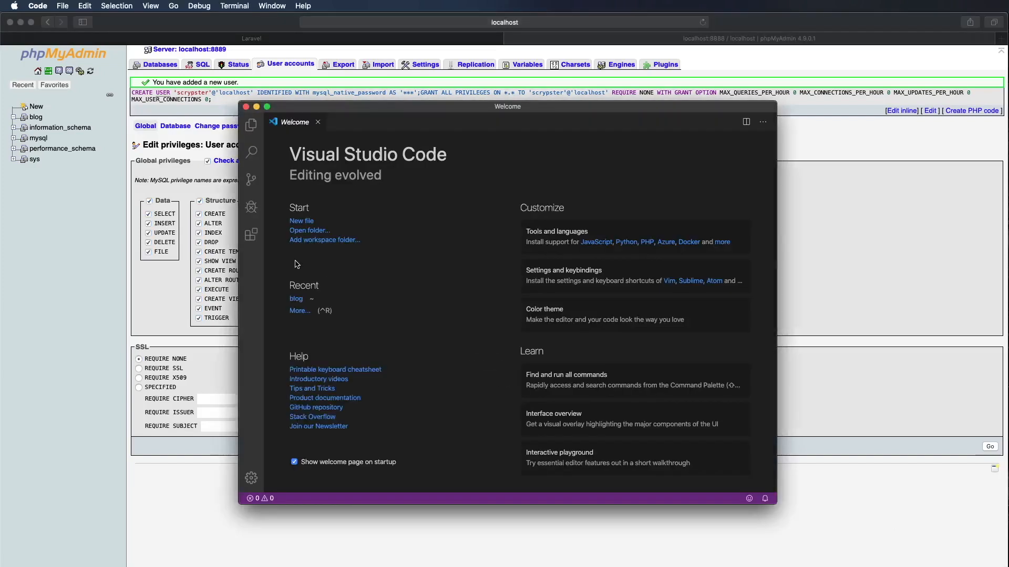
# Step: Switch to Visual Studio Code, close the welcome page and open the blog project folder
pyautogui.click(317, 121)
pyautogui.moveTo(345, 108); pyautogui.dragTo(220, 104)
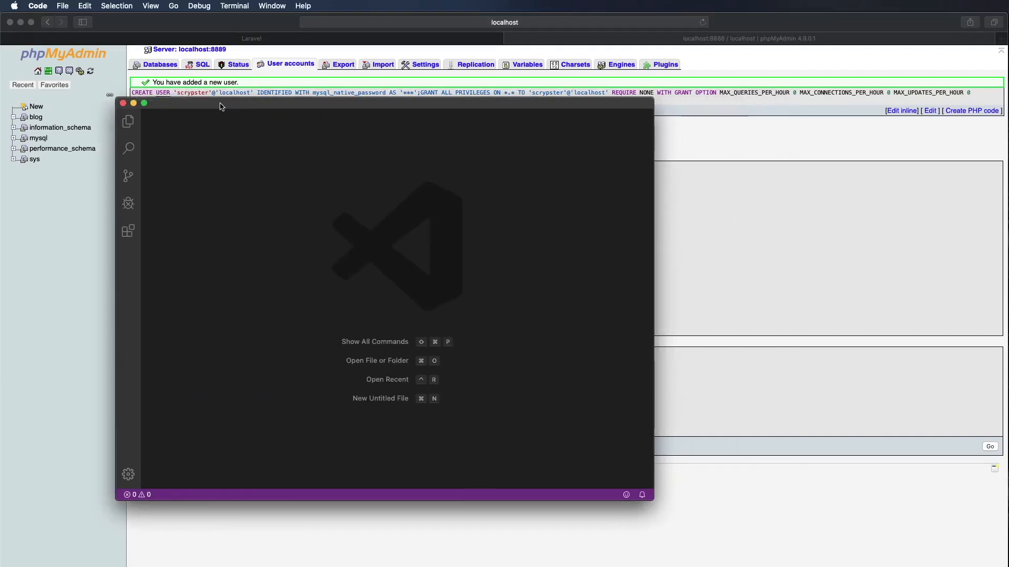
pyautogui.click(62, 7)
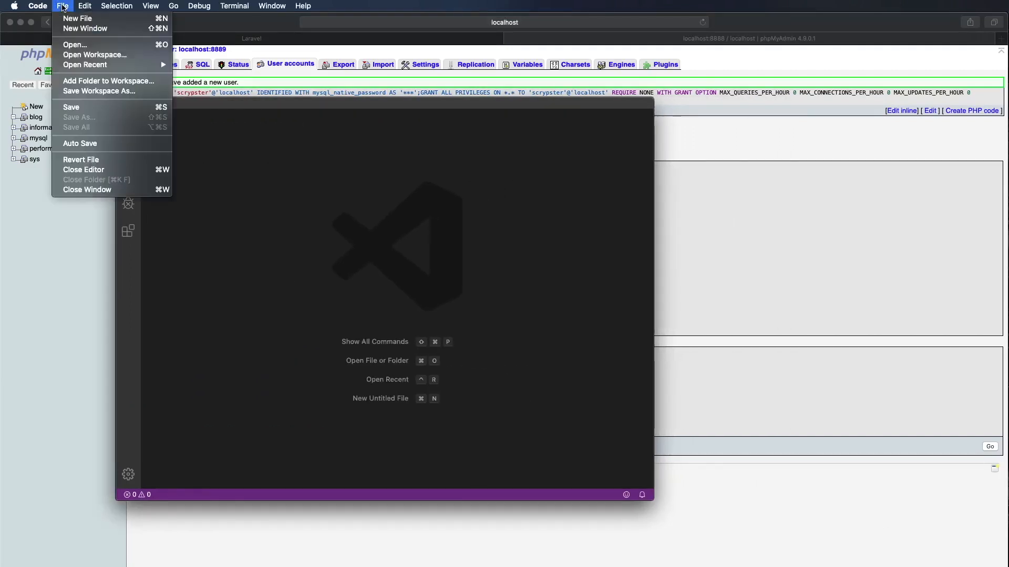
pyautogui.click(74, 45)
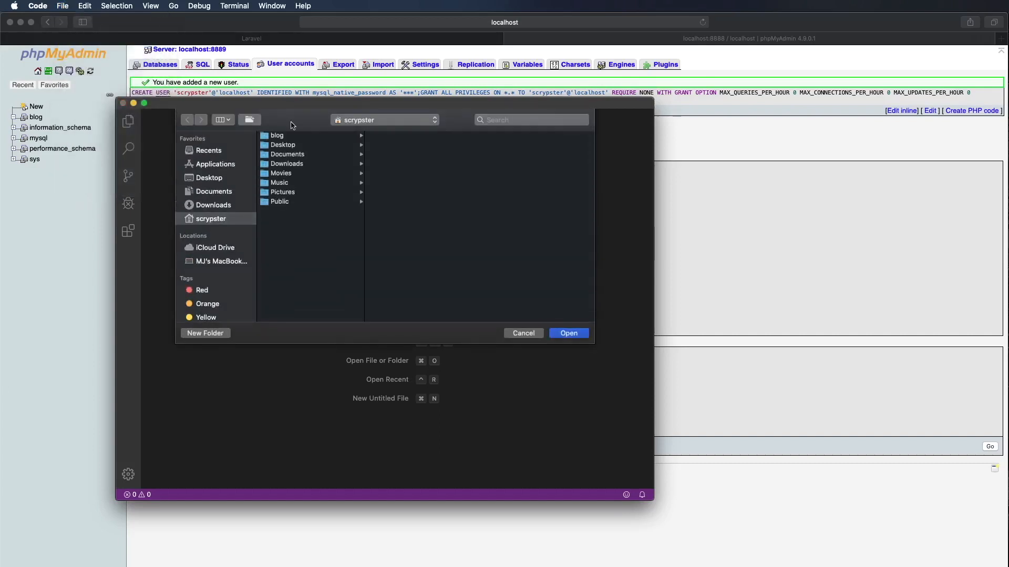
pyautogui.click(283, 137)
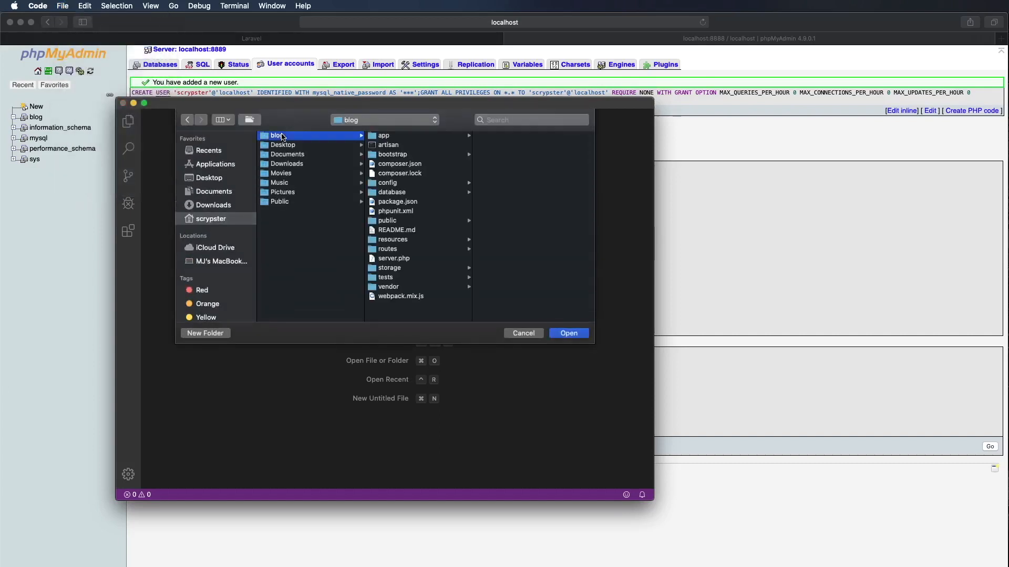
pyautogui.click(568, 334)
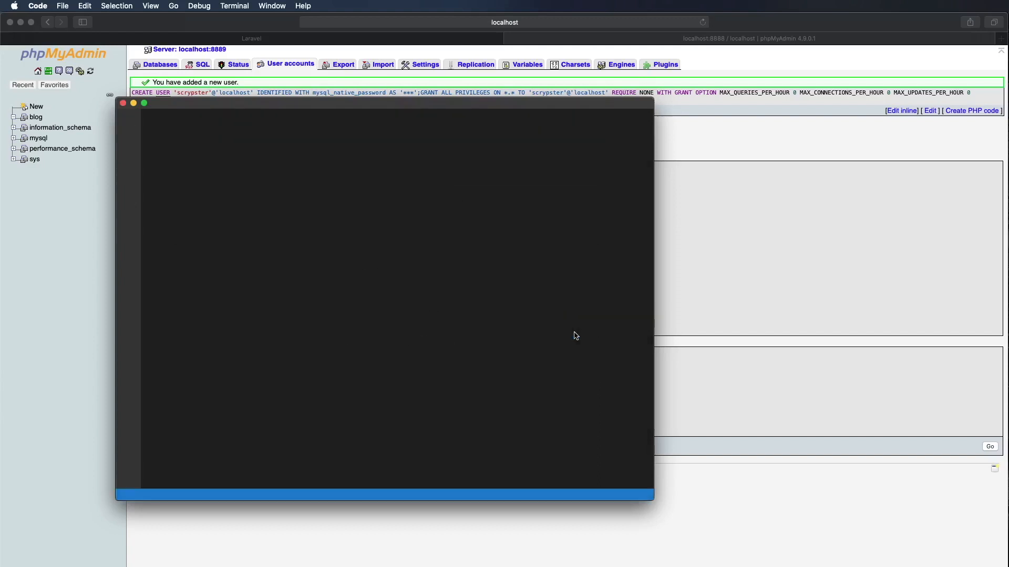
# Step: Review the database settings in the project's .env file and set DB_DATABASE to blog
pyautogui.scroll(2, 485, 287)
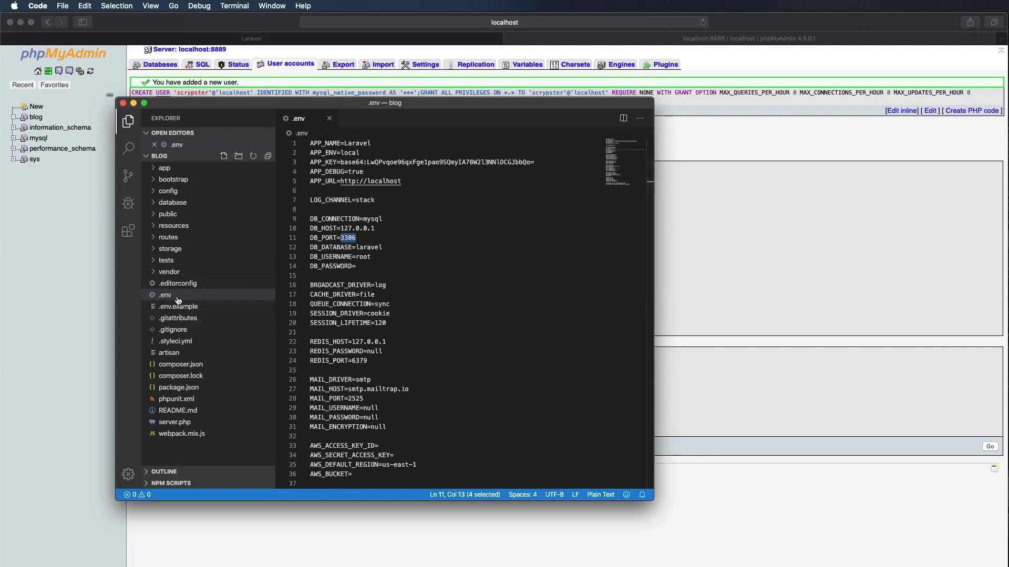
pyautogui.scroll(-2, 454, 325)
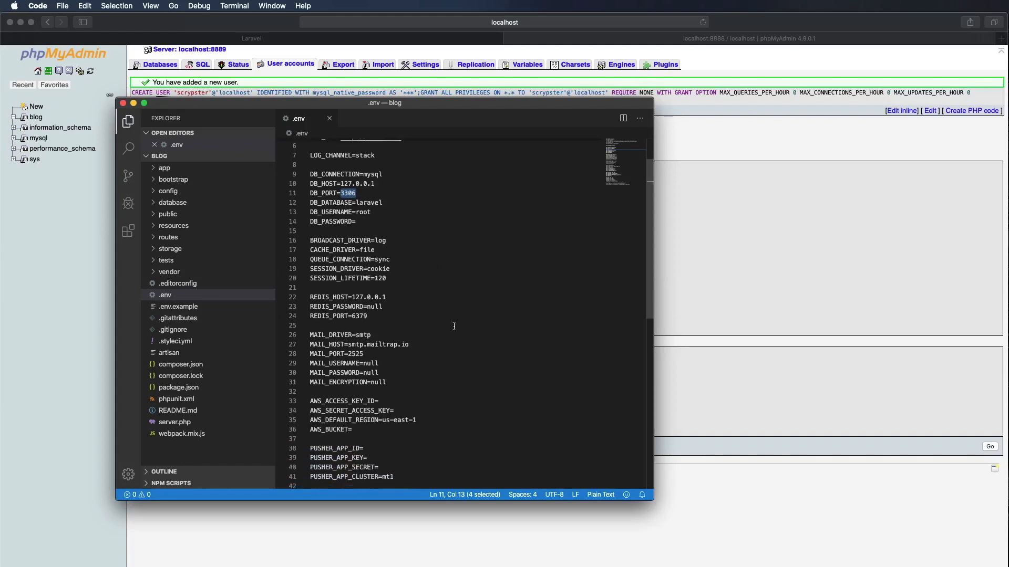
pyautogui.scroll(2, 405, 269)
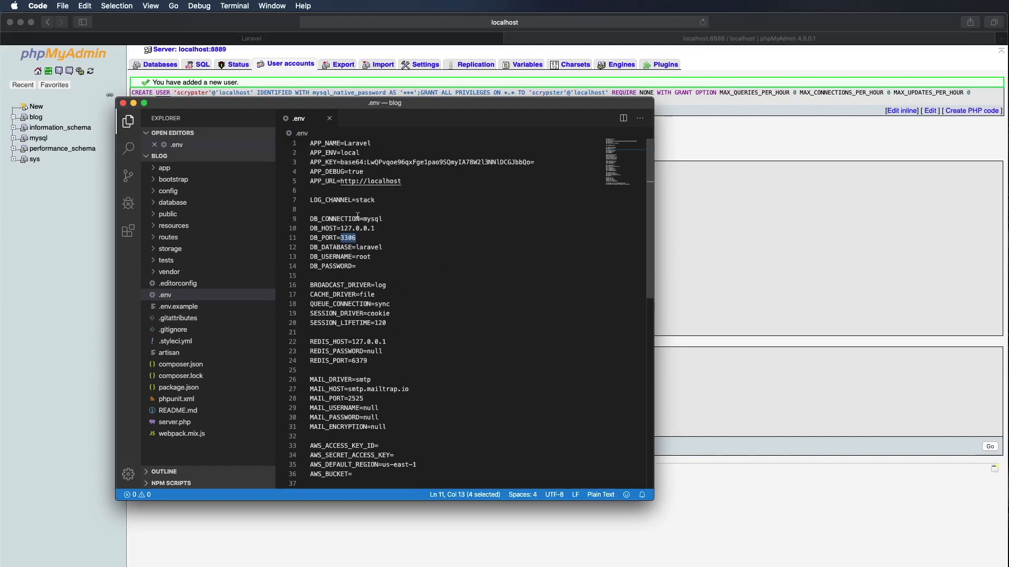
pyautogui.click(388, 219)
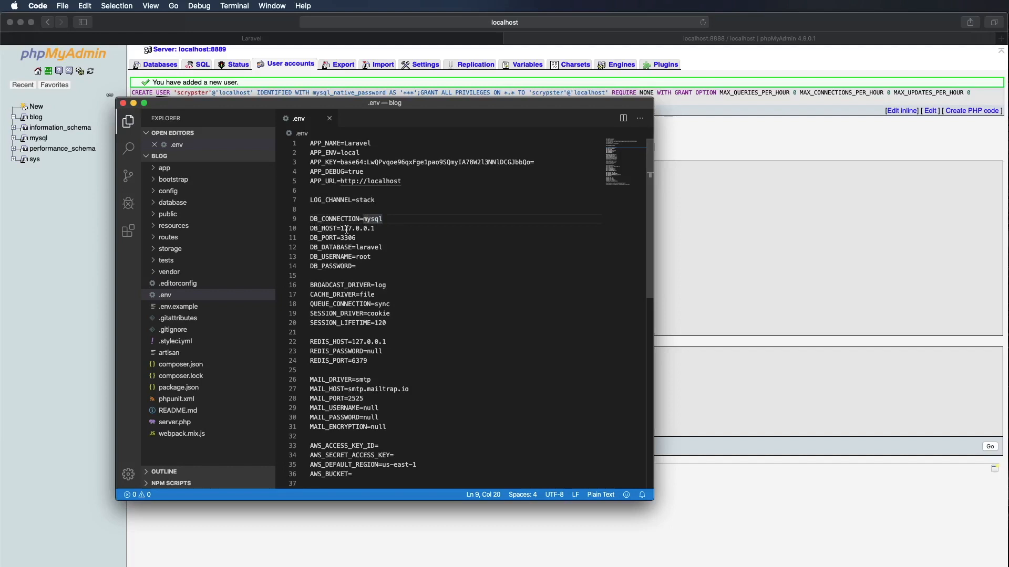
pyautogui.click(380, 228)
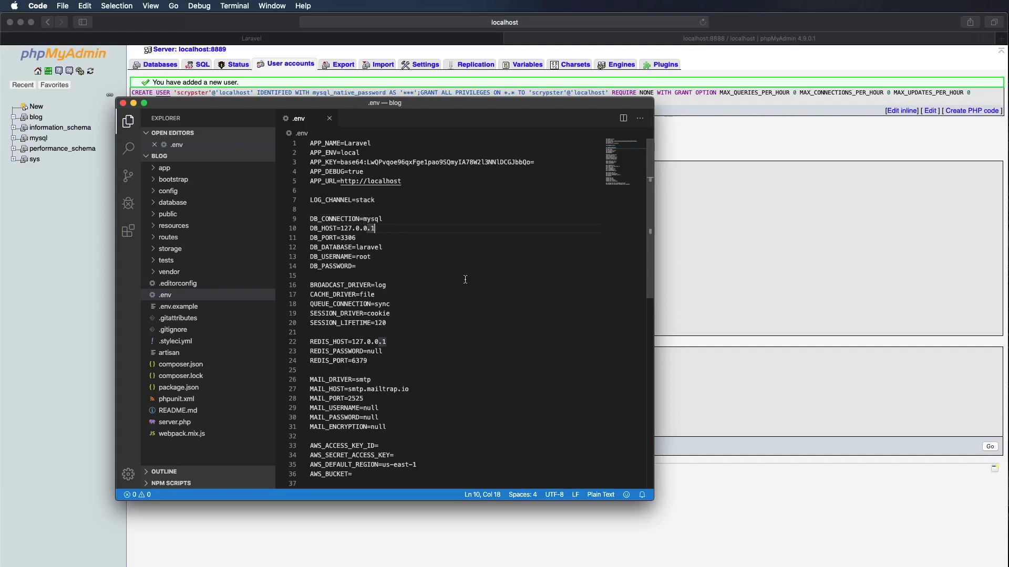
pyautogui.doubleClick(365, 247)
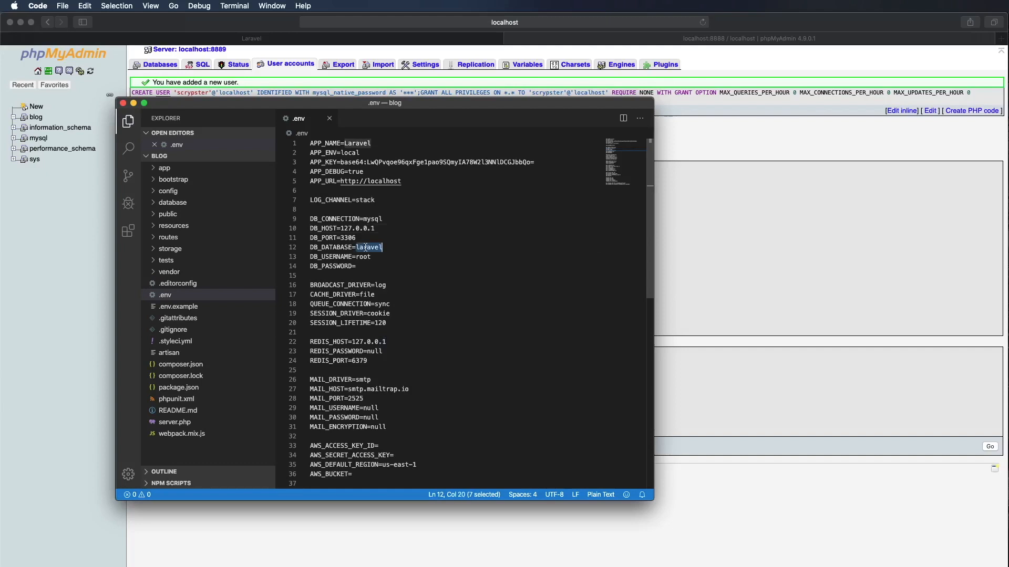
pyautogui.write('blog')
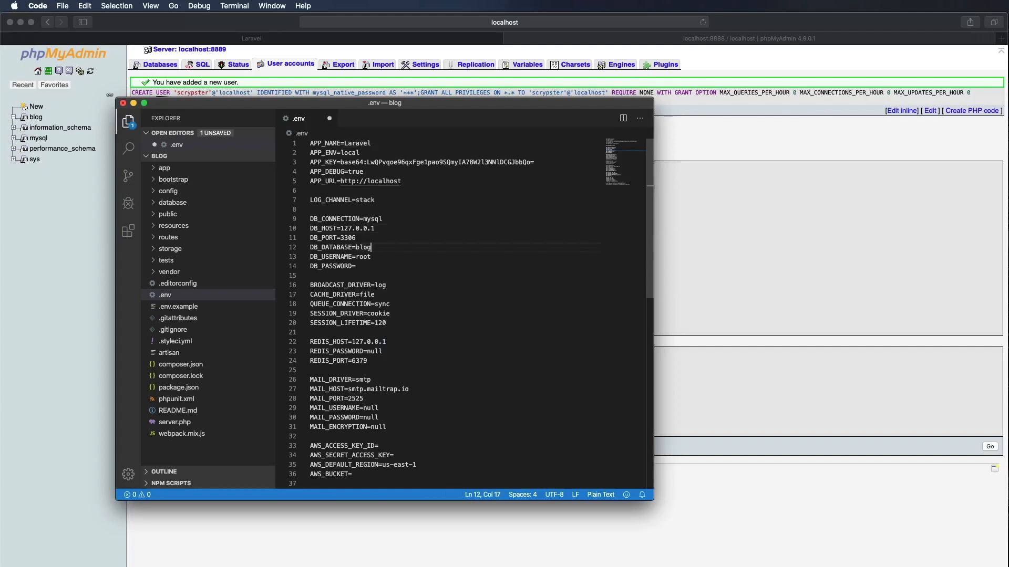
# Step: Set DB_USERNAME to scrypster and enter the database account's password for DB_PASSWORD in the .env file
pyautogui.doubleClick(362, 257)
pyautogui.write('scrypster')
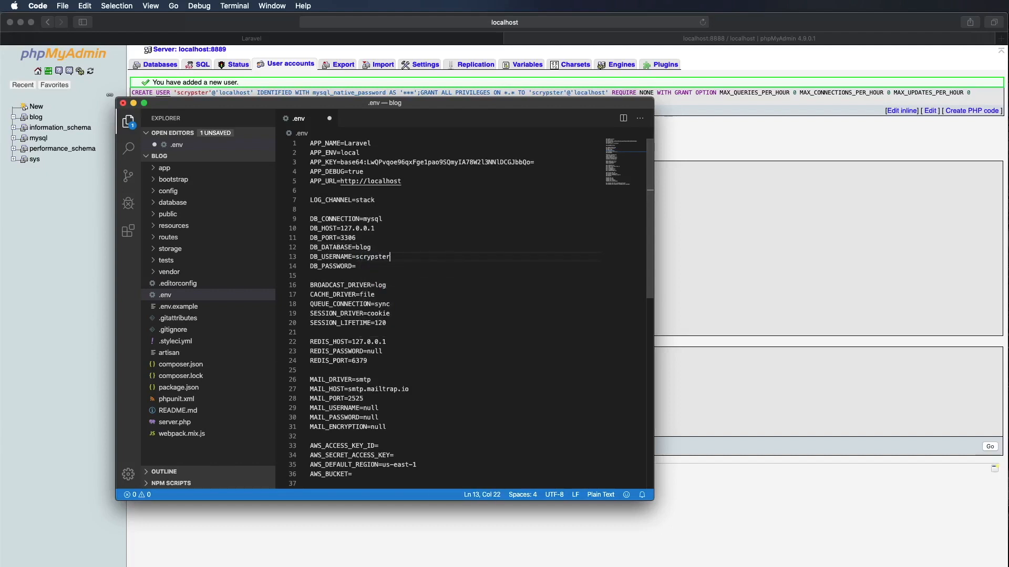
pyautogui.press('Down')
pyautogui.write('password')
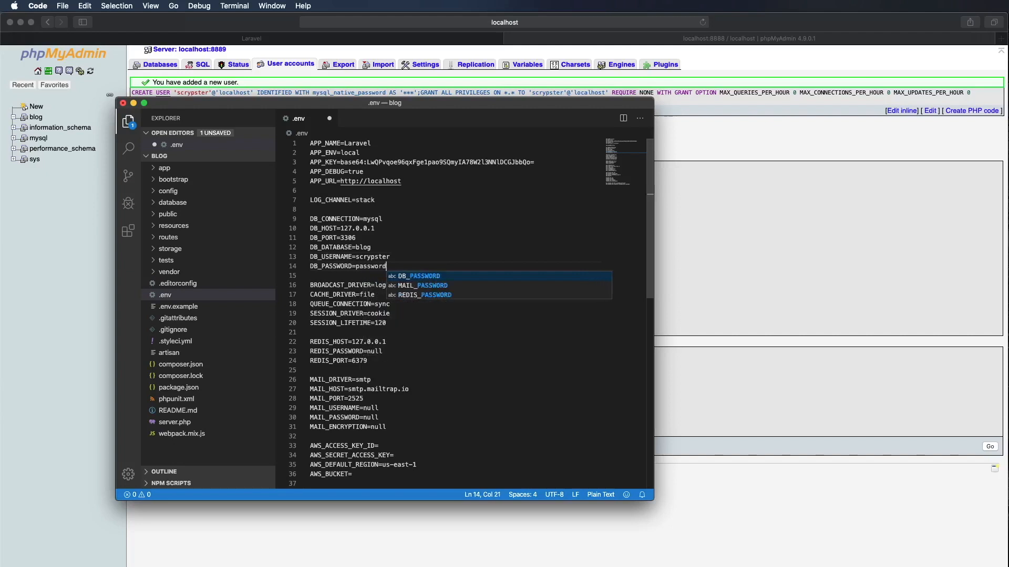
pyautogui.click(393, 257)
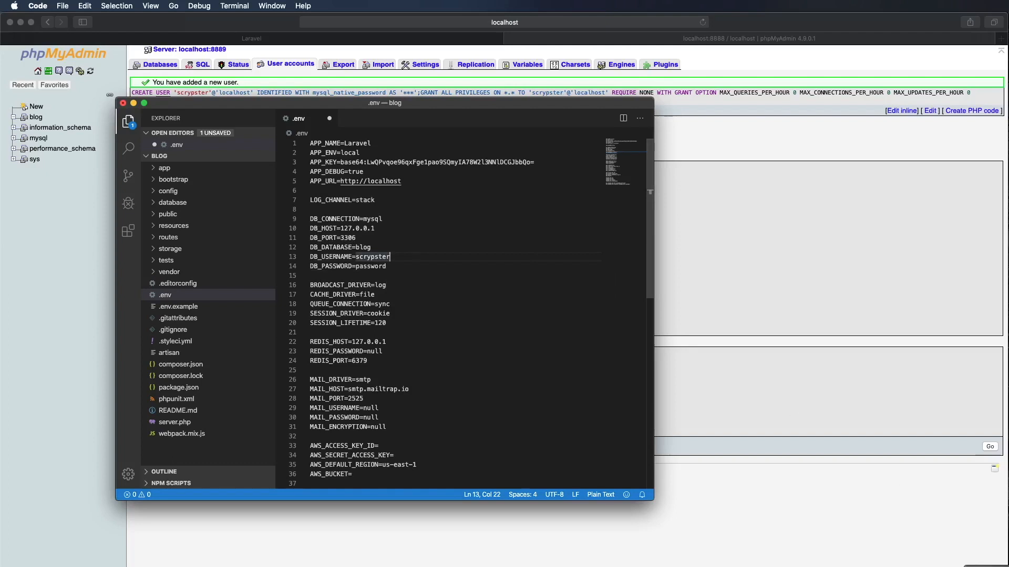
# Step: Switch to MAMP PRO, check the MySQL port in the port settings and minimize its window
pyautogui.click(987, 566)
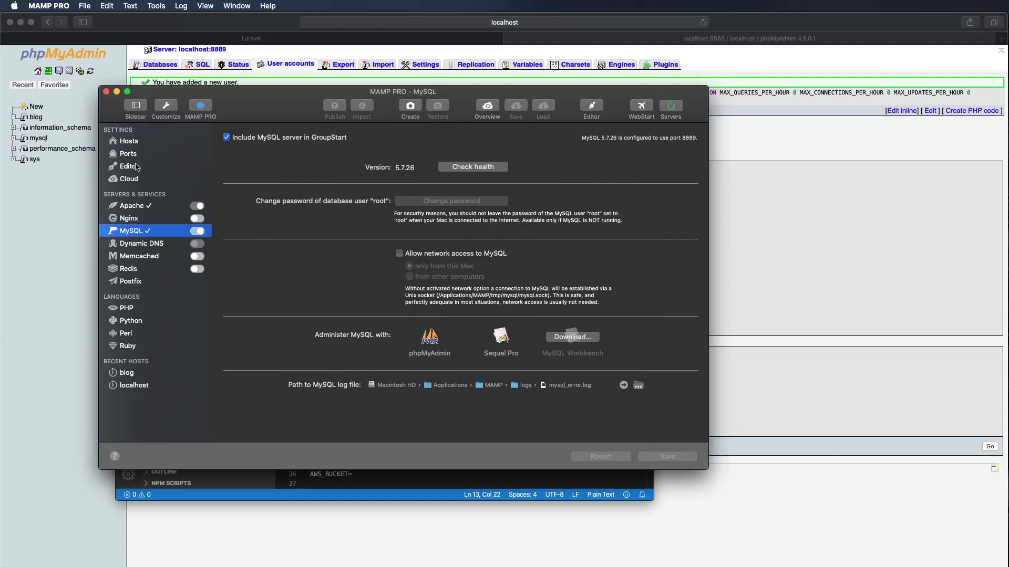
pyautogui.click(112, 154)
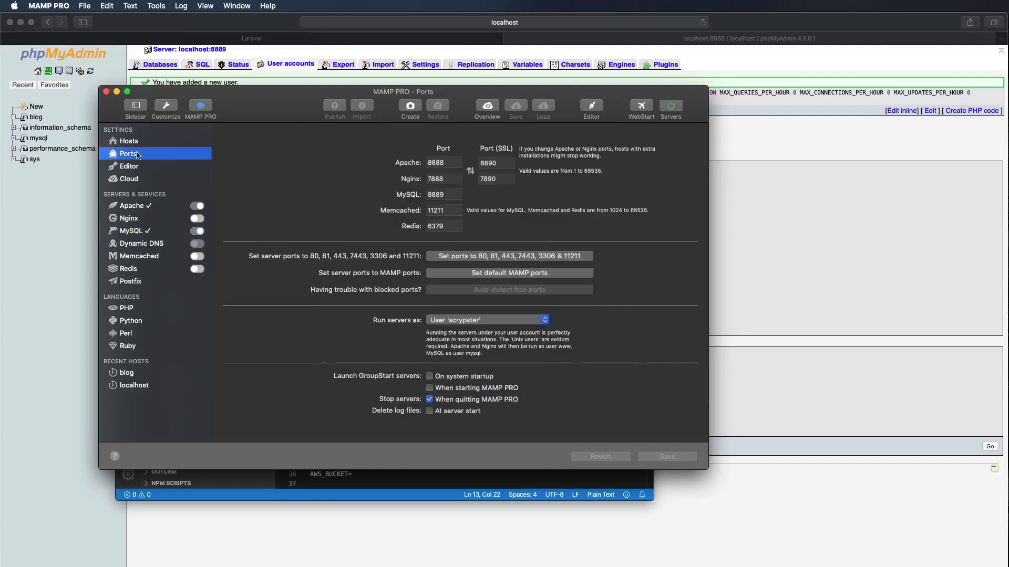
pyautogui.click(430, 193)
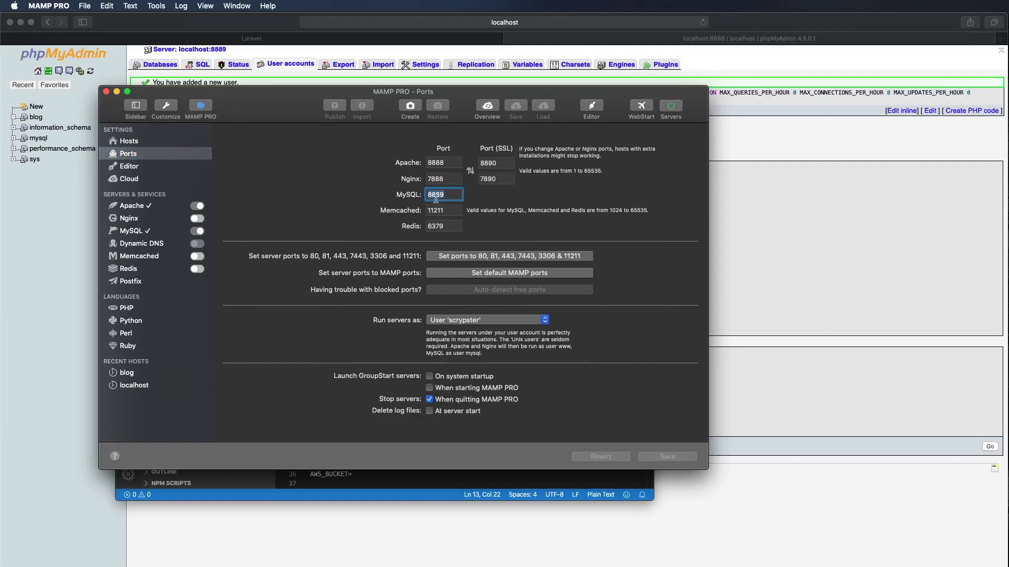
pyautogui.click(116, 92)
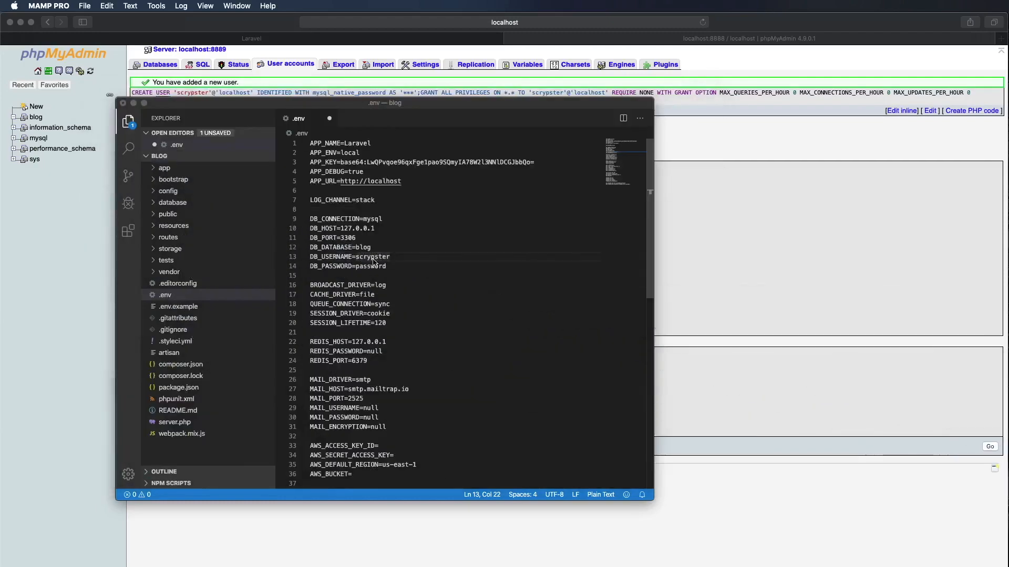
# Step: Set DB_PORT to 8889 in the .env file and save the file
pyautogui.doubleClick(346, 238)
pyautogui.write('8889')
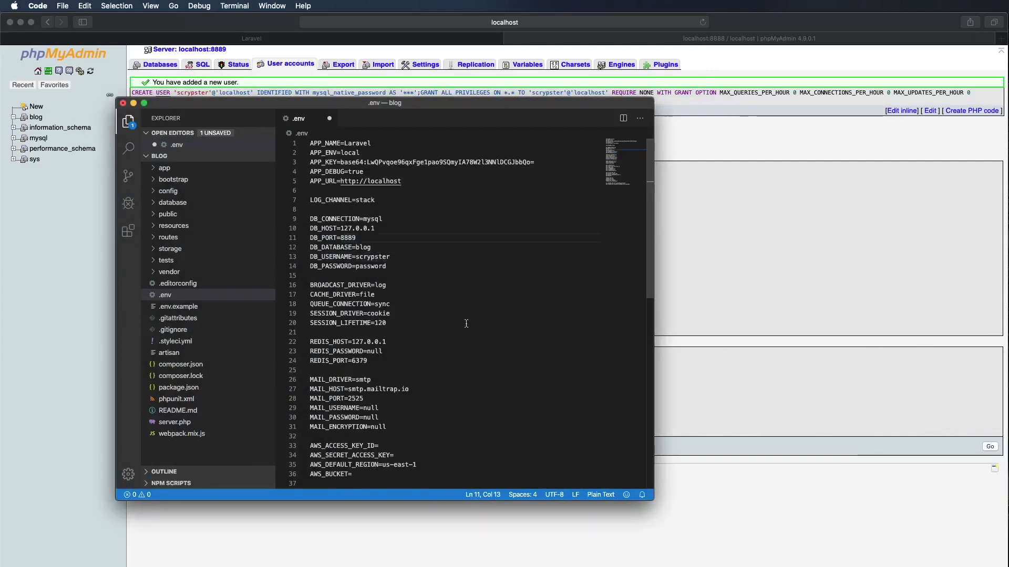
pyautogui.click(511, 363)
pyautogui.press('super+s')
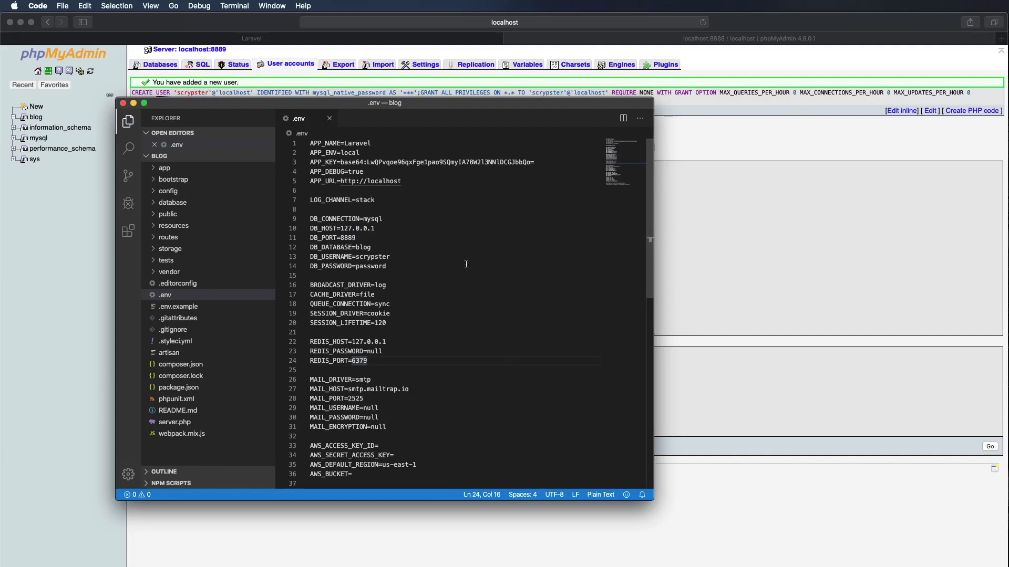
# Step: Switch to Safari and reload the blog site's Laravel page
pyautogui.click(397, 266)
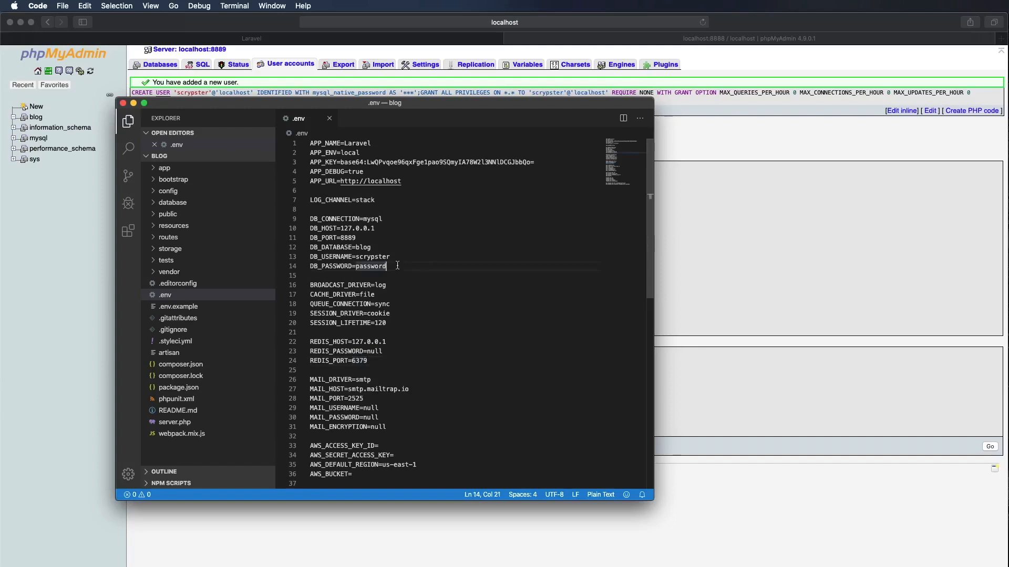
pyautogui.click(309, 38)
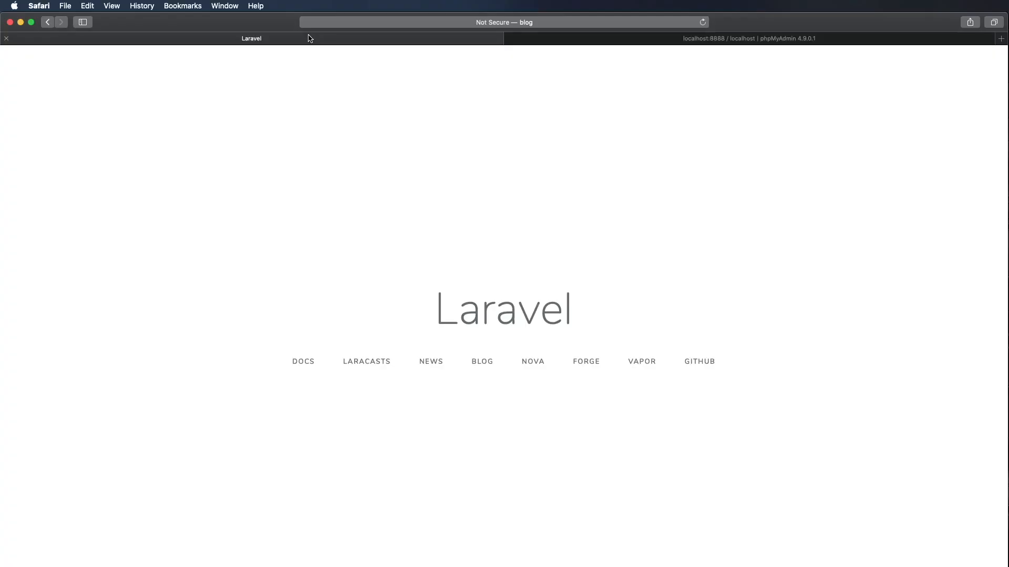
pyautogui.press('super+r')
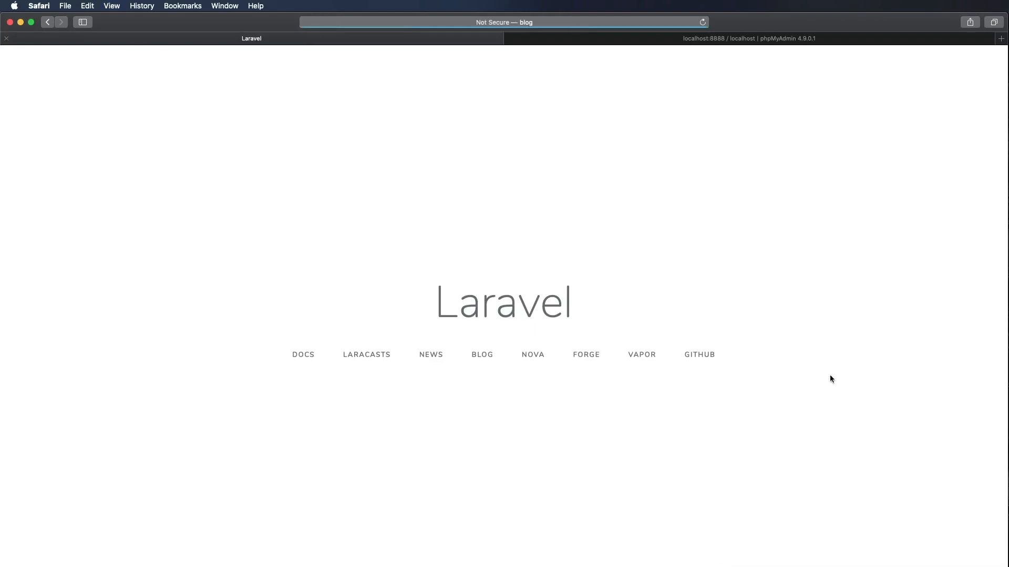